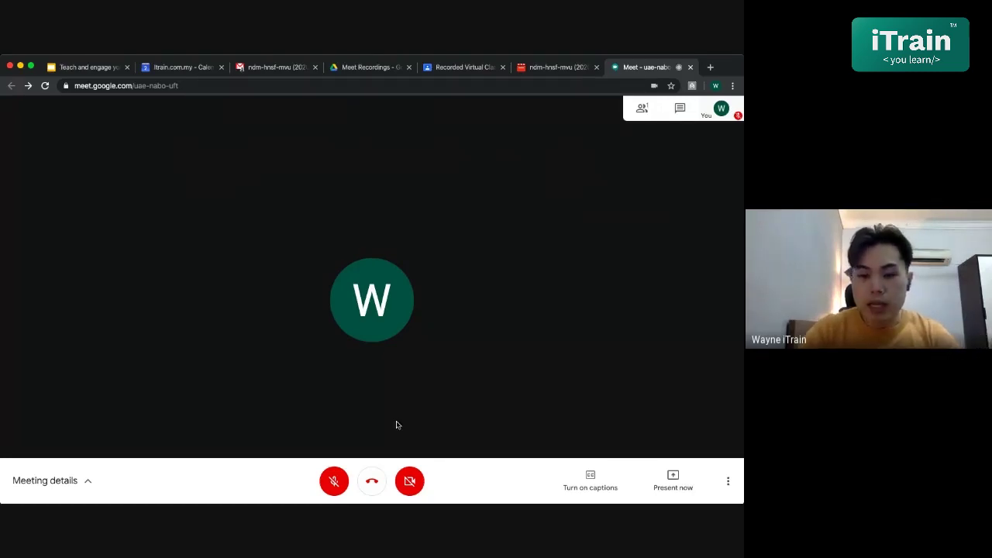
Leave the Google Meet call and switch to Google Classroom to show the classwork of the 2020 - English 3A class.
click(370, 481)
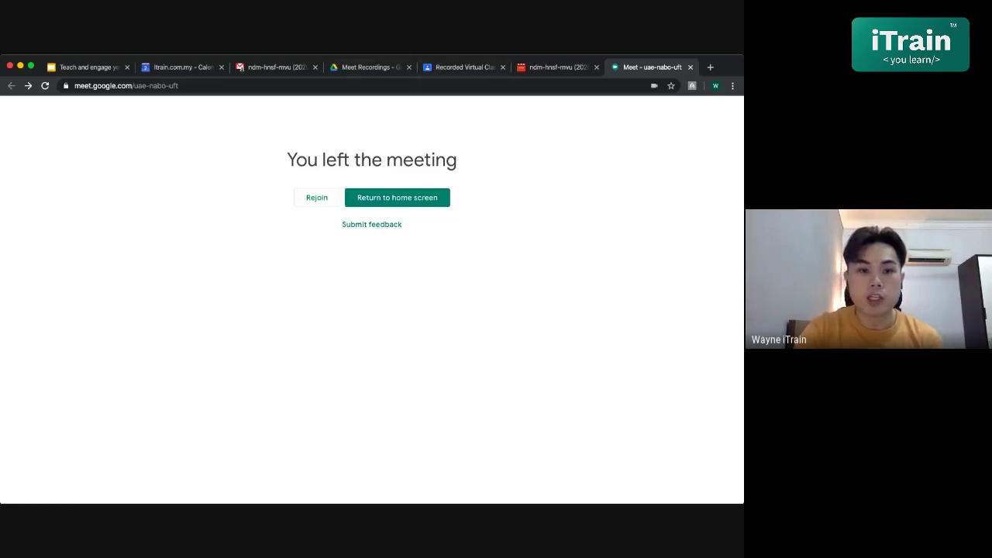
click(447, 68)
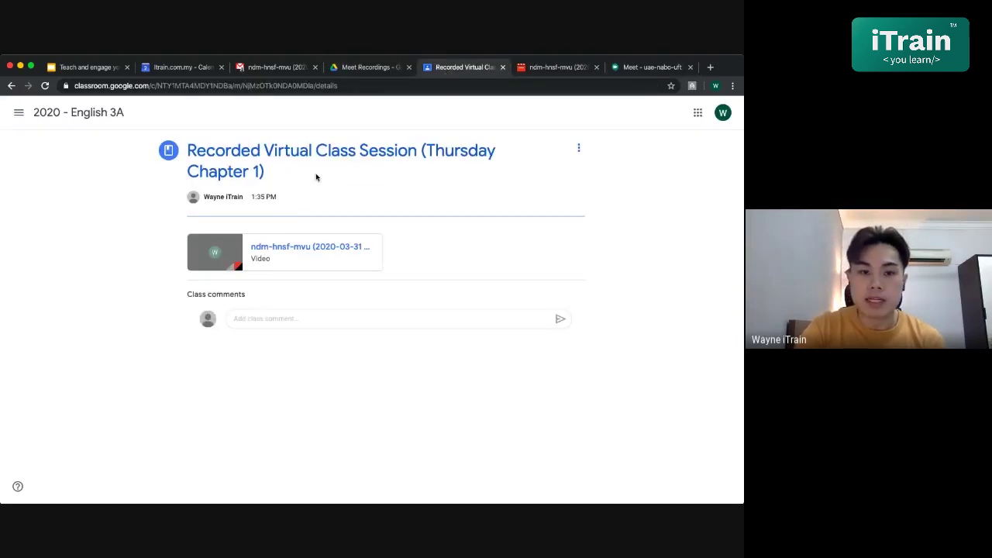
click(73, 115)
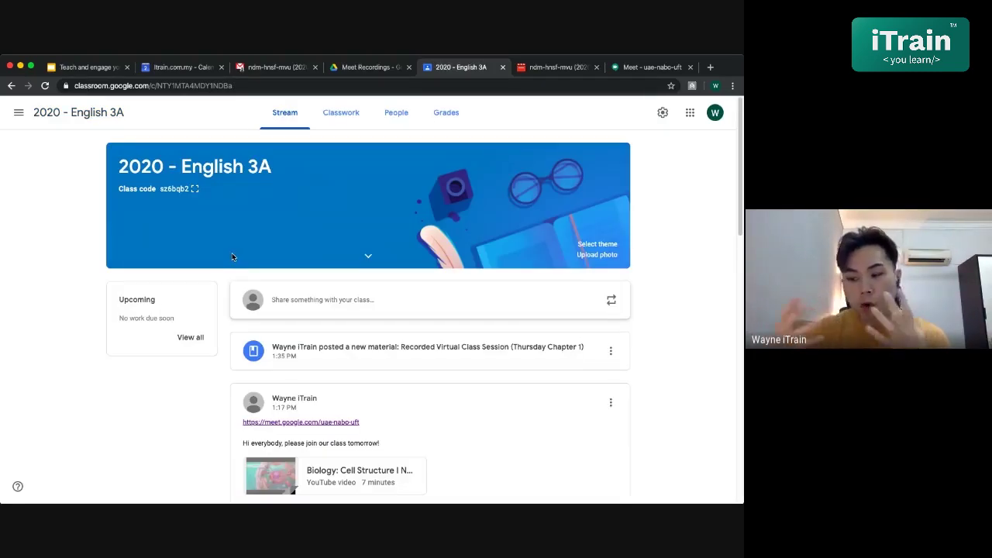
click(345, 116)
click(209, 150)
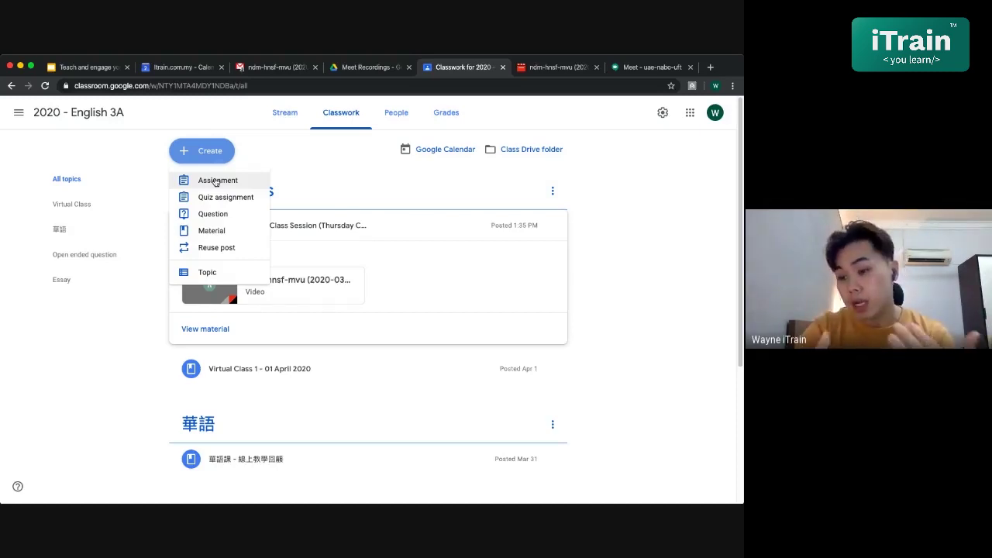
click(216, 181)
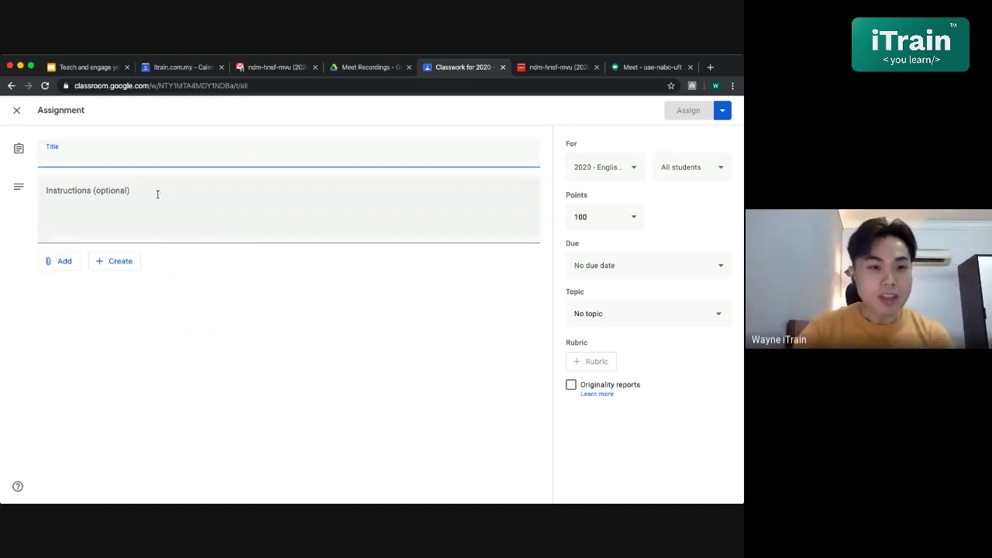
click(17, 111)
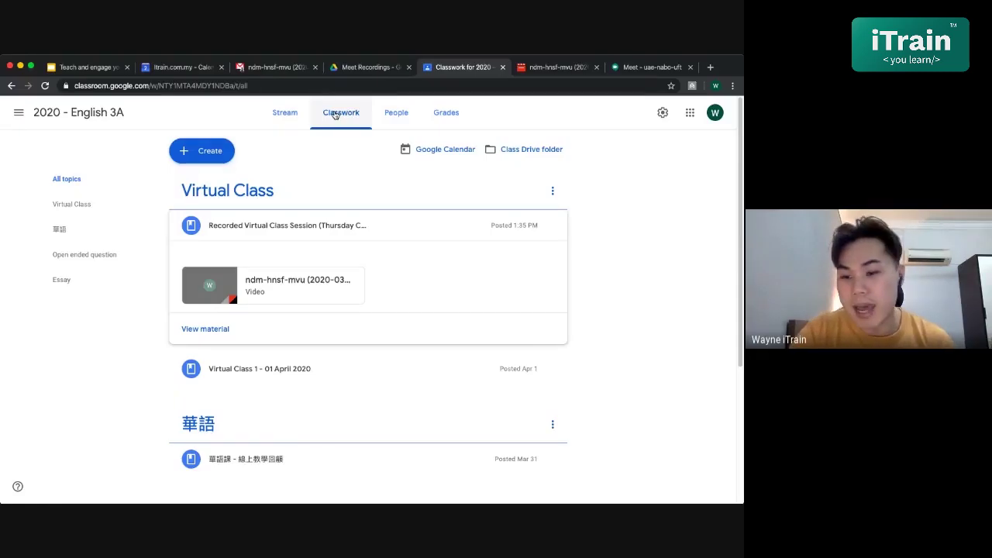
Create a new assignment in the English 3A classwork titled "Essay 1 - The Pandemic".
click(220, 159)
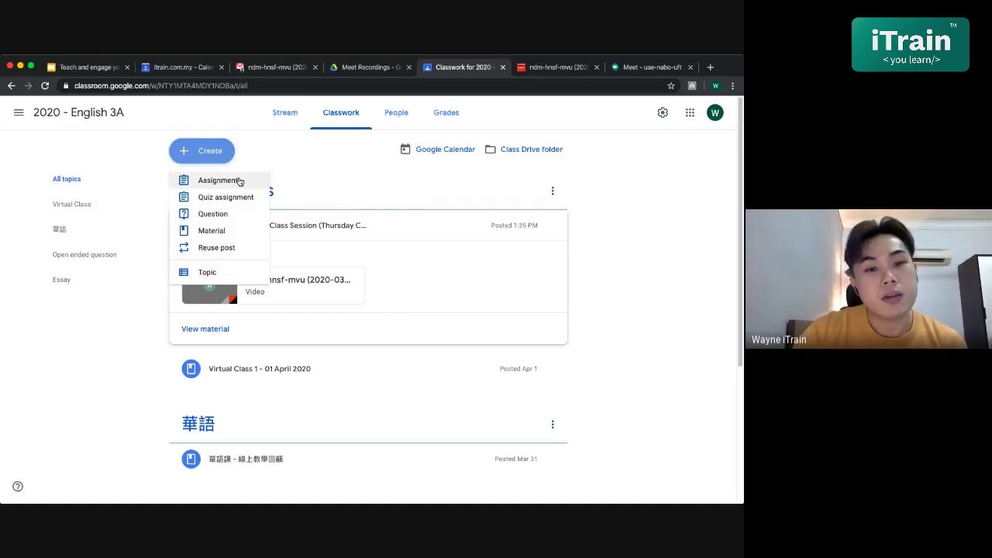
click(250, 180)
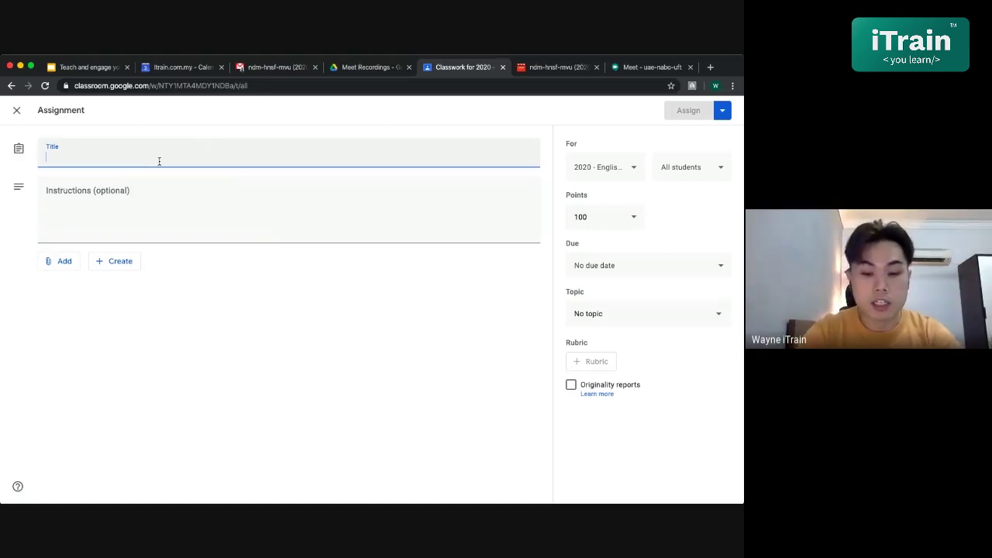
text(Ea)
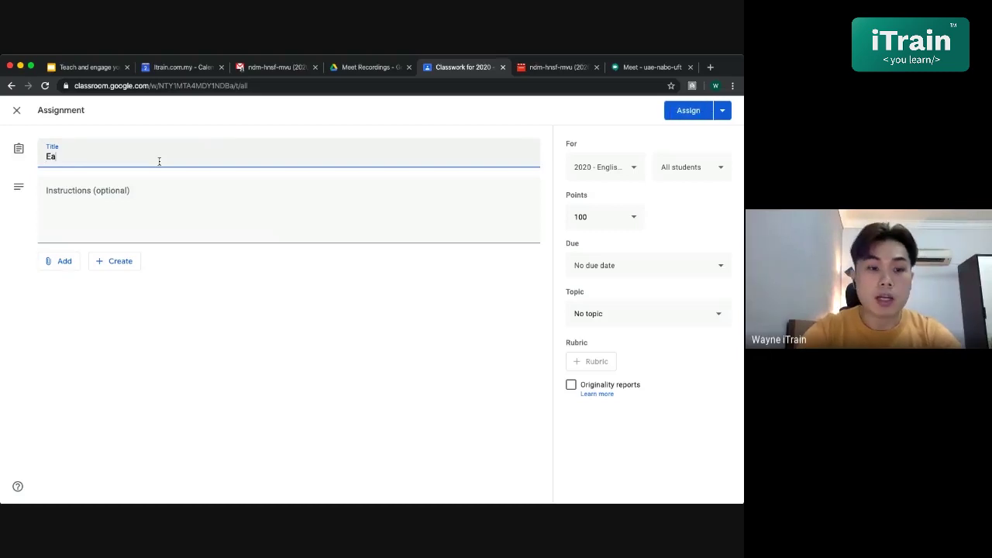
text(say 1)
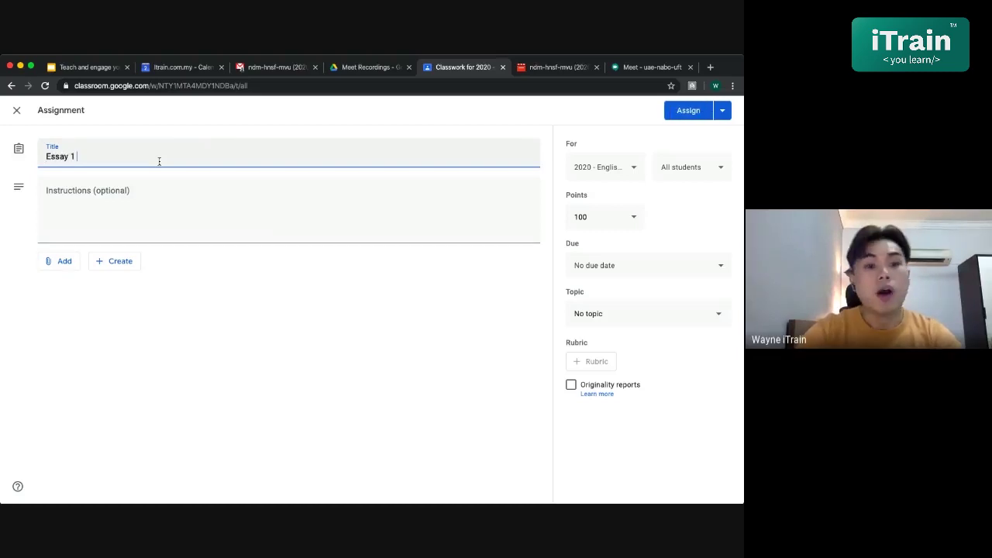
text( -)
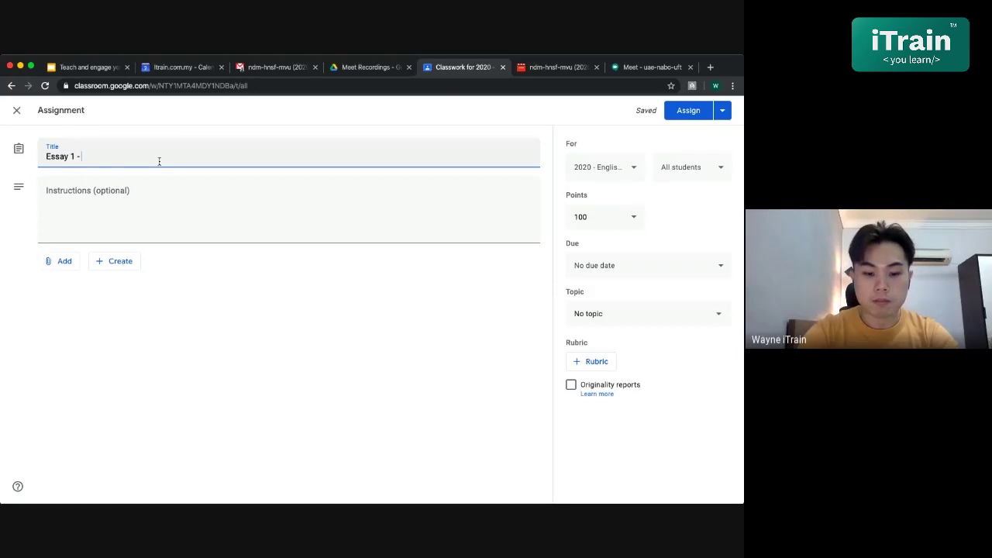
text( The )
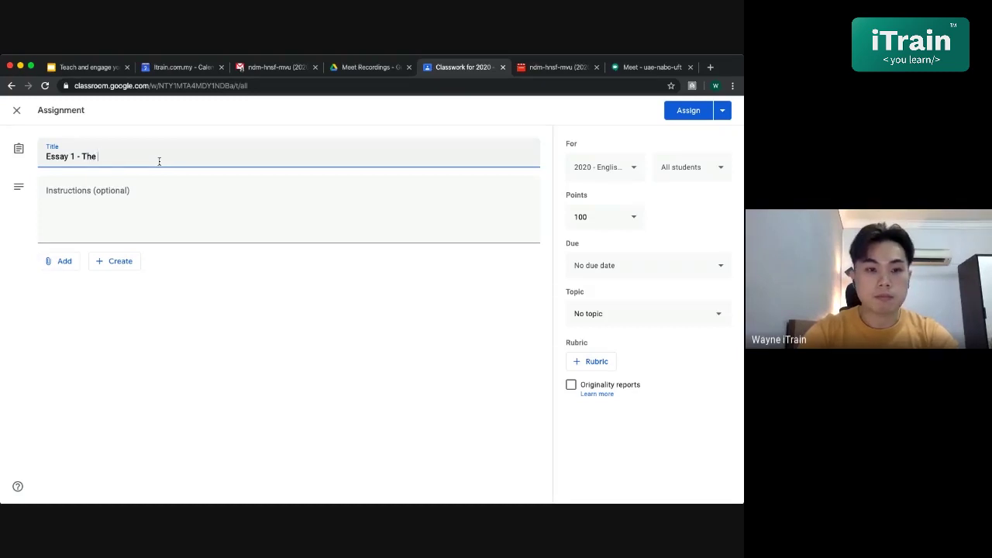
text(Pandemic)
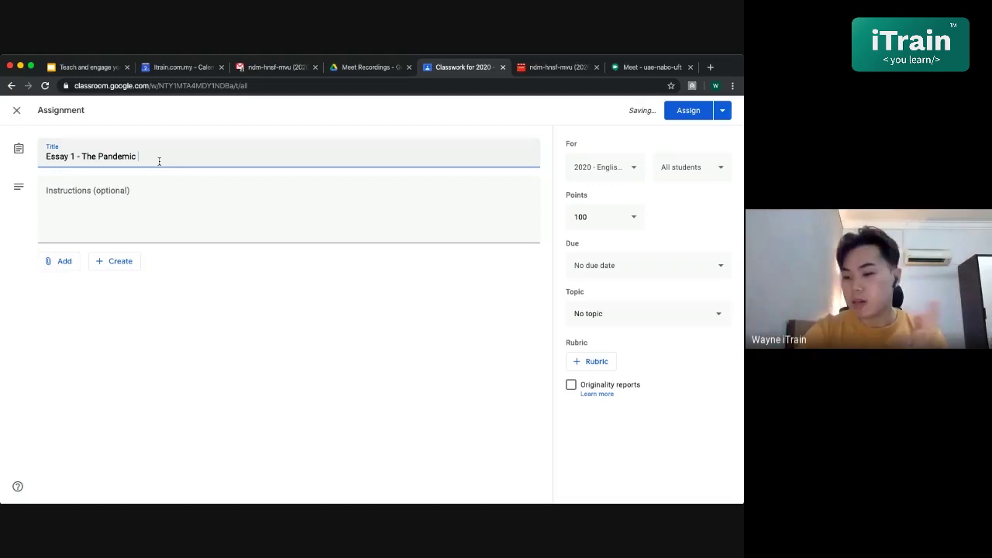
Search YouTube for "pandemic" and attach the video "The Coronavirus Task Force provides further updates on pandemic | USA TODAY" to the assignment.
click(61, 267)
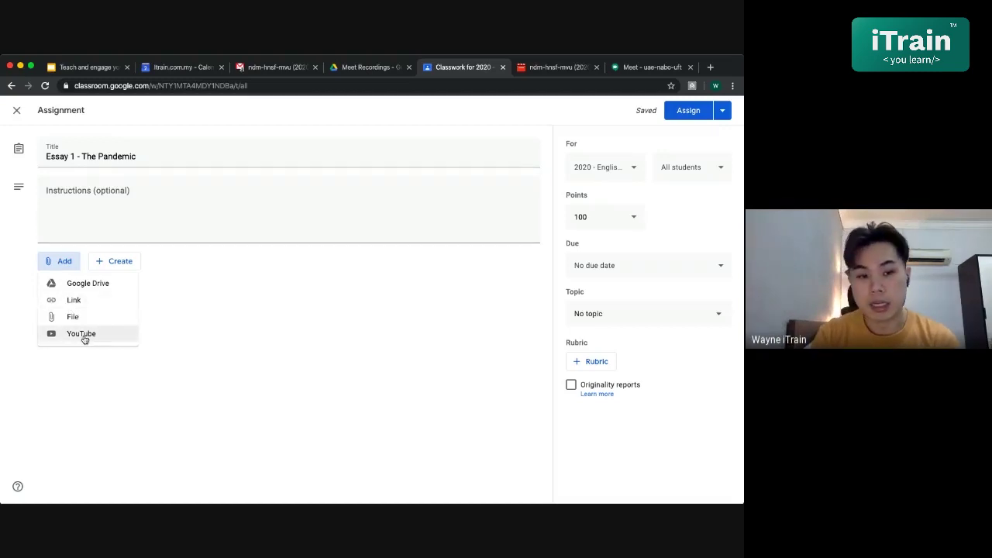
click(84, 338)
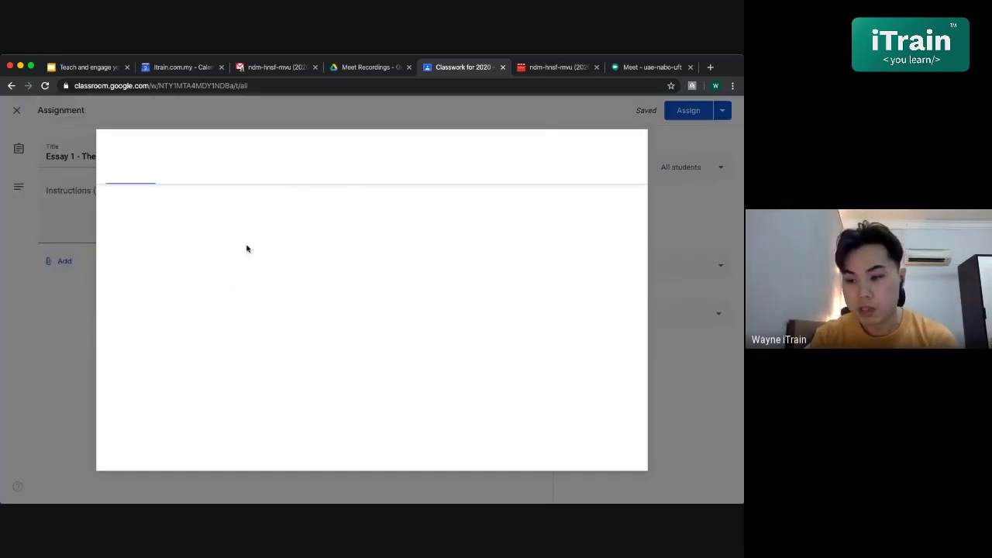
click(196, 201)
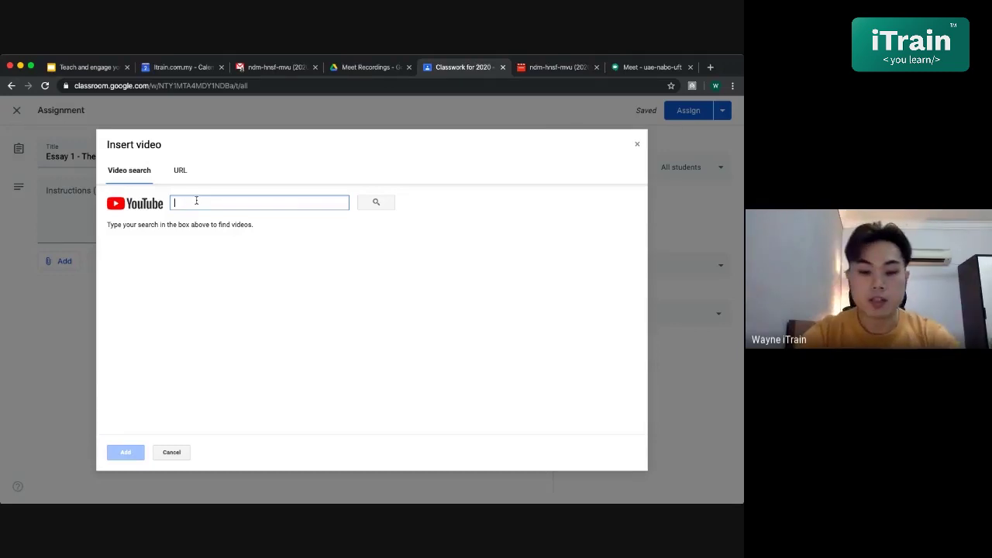
text(pandemic)
key(Return)
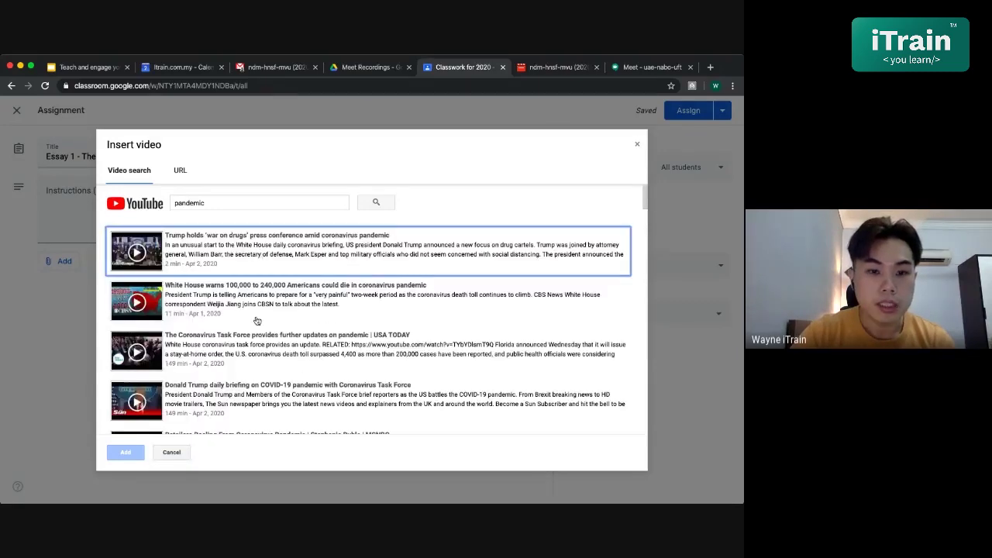
click(302, 343)
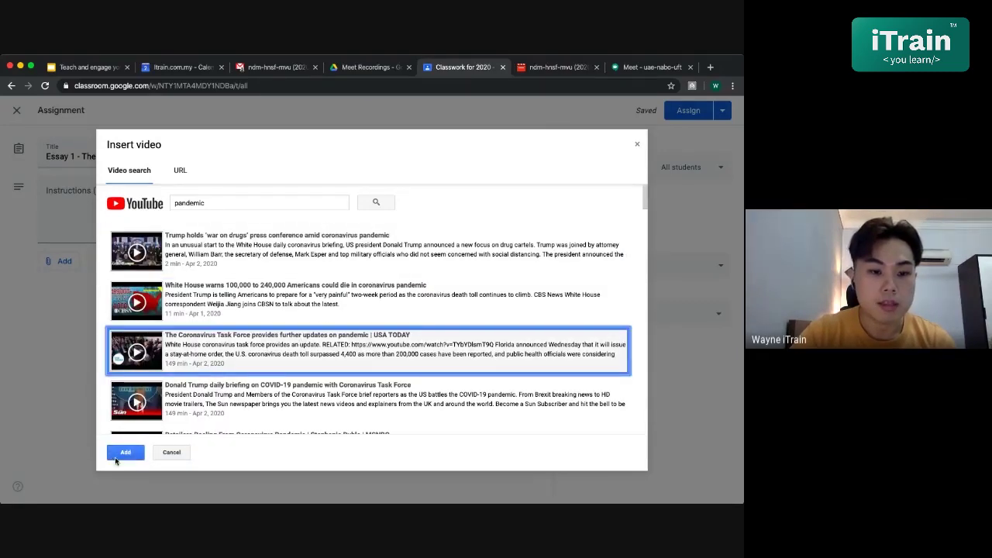
click(125, 452)
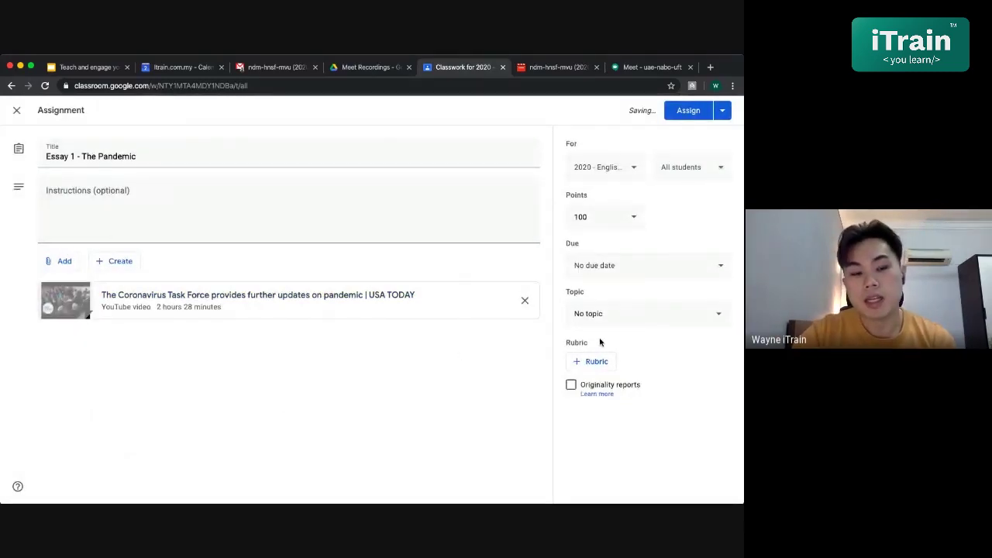
Check the list of classes that can receive the assignment and set its due date to Apr 6, 2020.
click(622, 177)
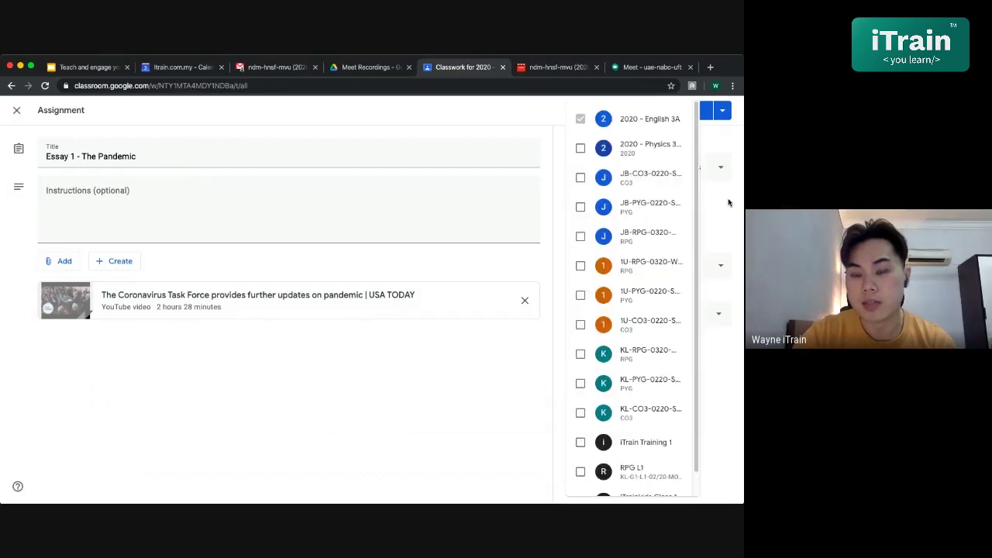
click(729, 202)
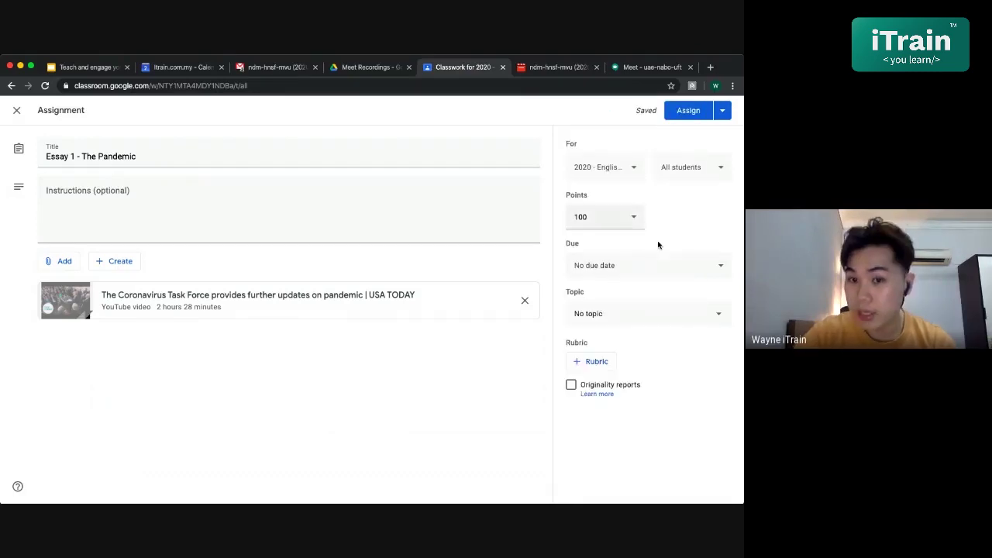
click(705, 267)
click(674, 309)
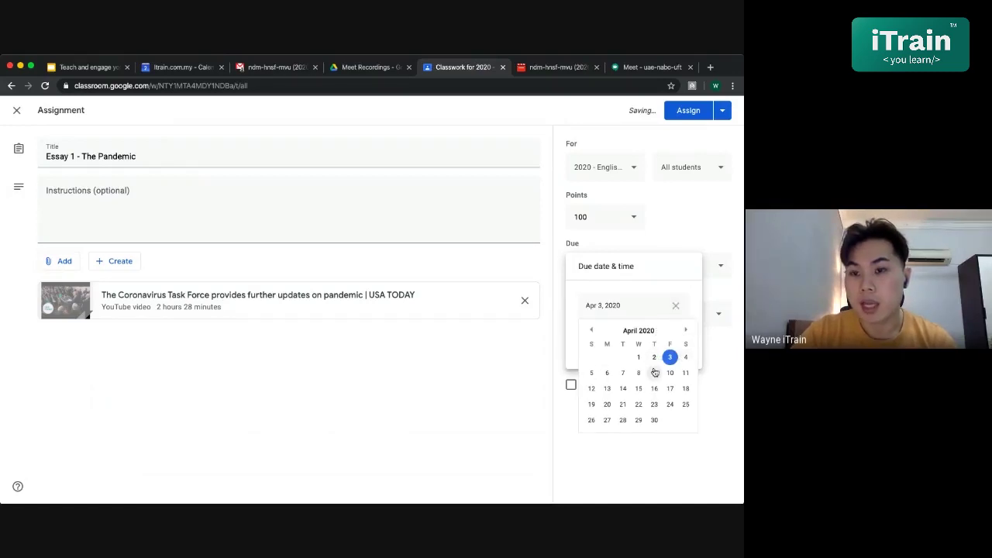
click(609, 373)
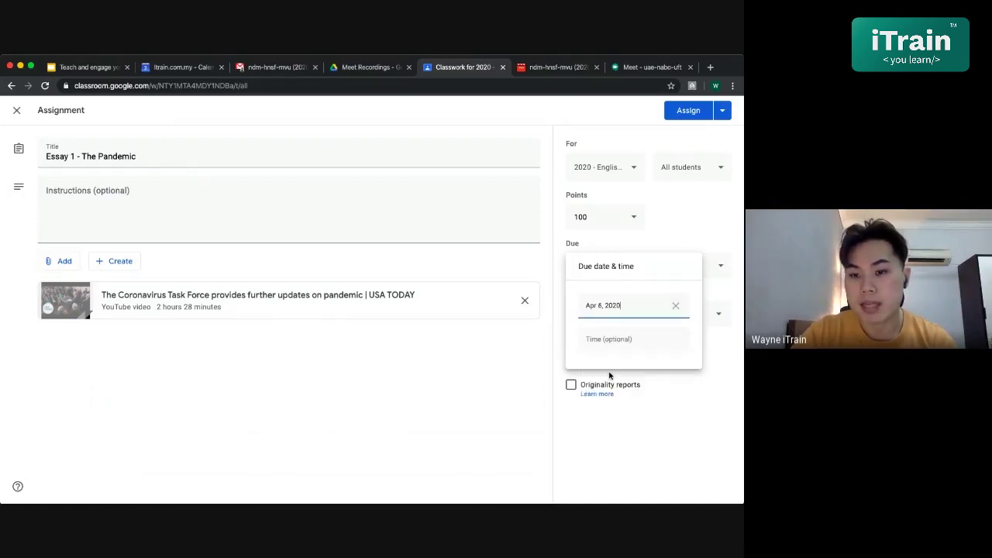
click(738, 371)
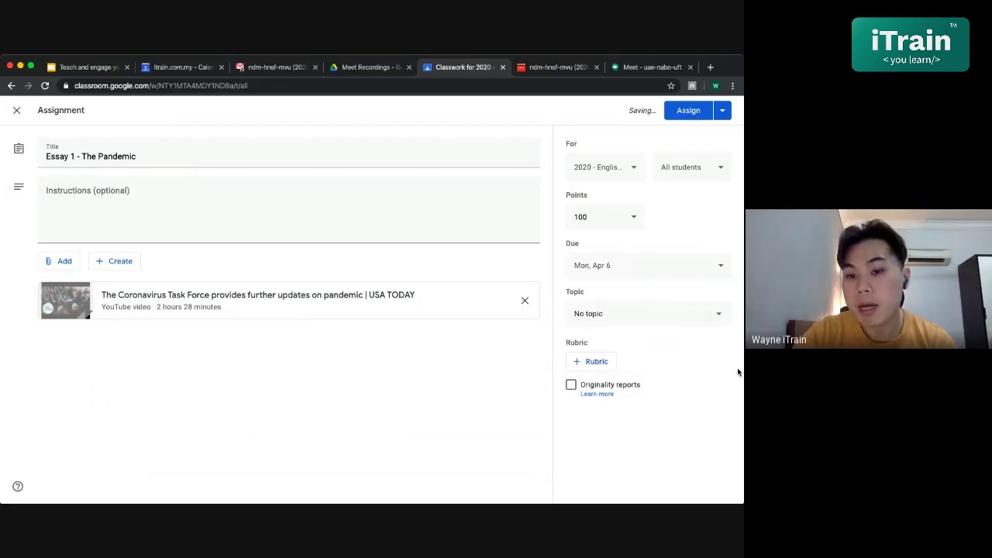
File the assignment under the Essay topic and assign it to the class.
click(709, 314)
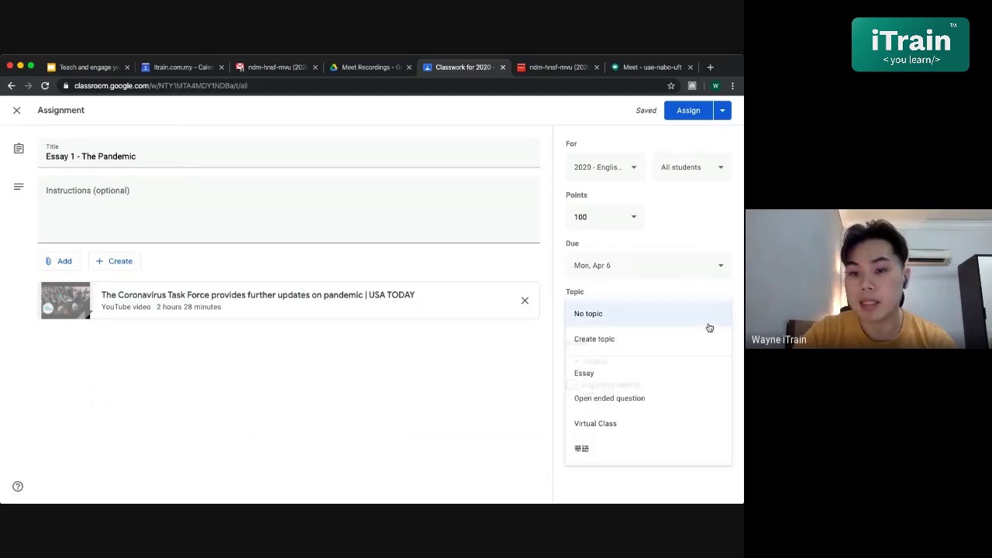
click(630, 374)
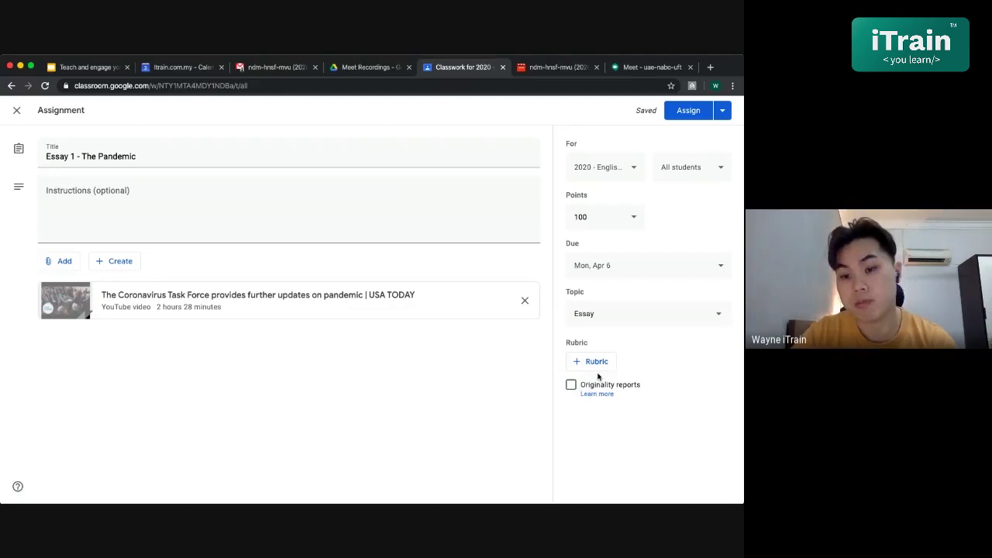
click(688, 111)
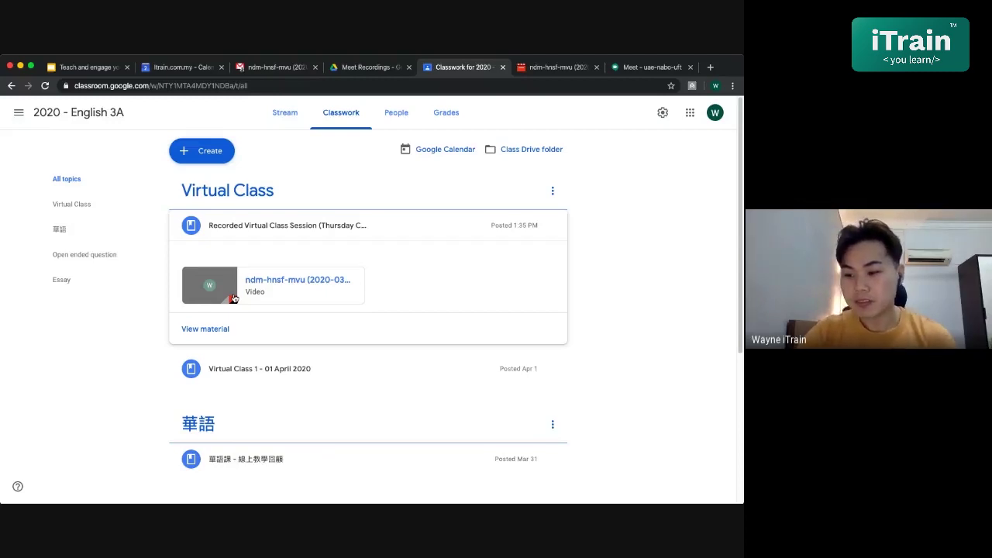
Switch to the Google Slides deck "Teach and engage your students online | Free Webinar" and present it from the closing slide.
scroll(460, 315, down, 1)
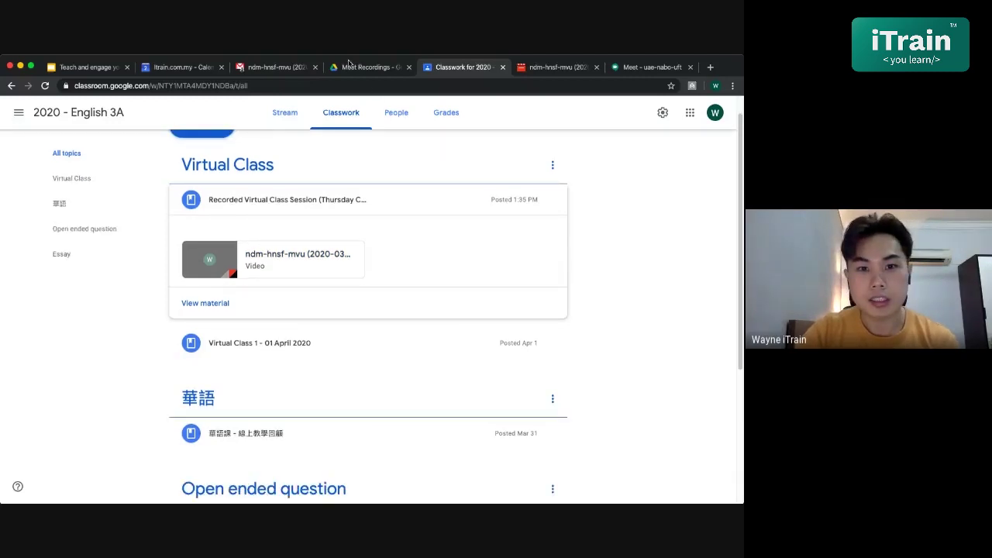
key(super+Tab)
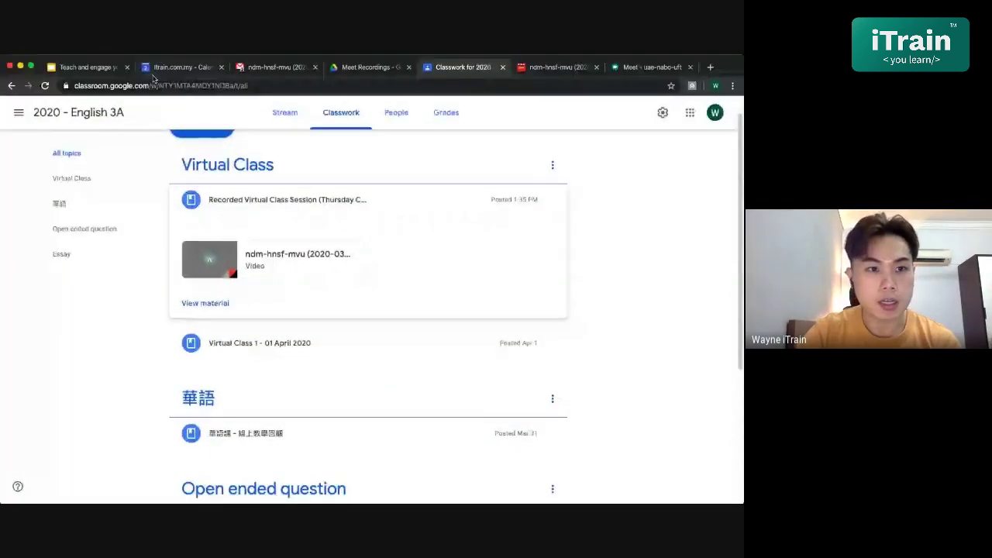
click(92, 71)
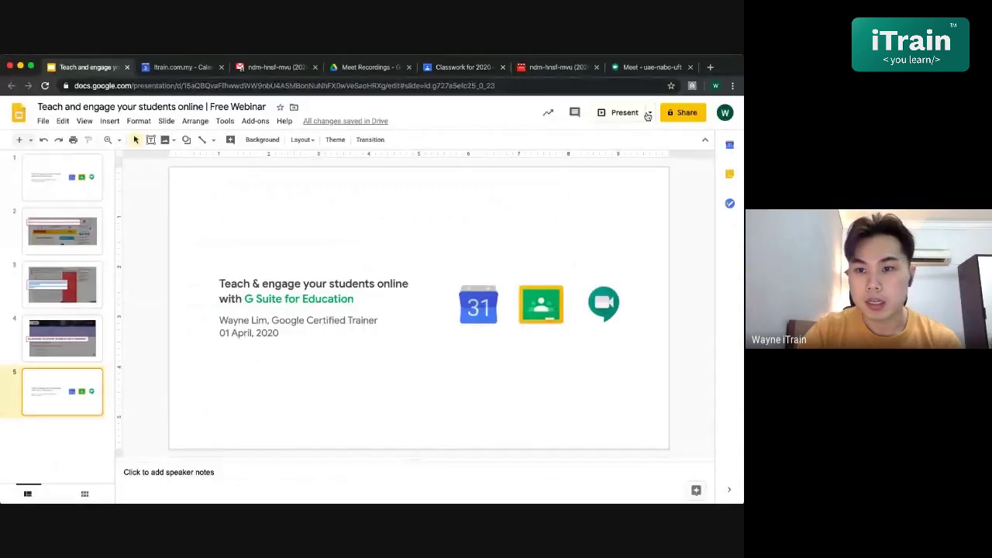
click(607, 118)
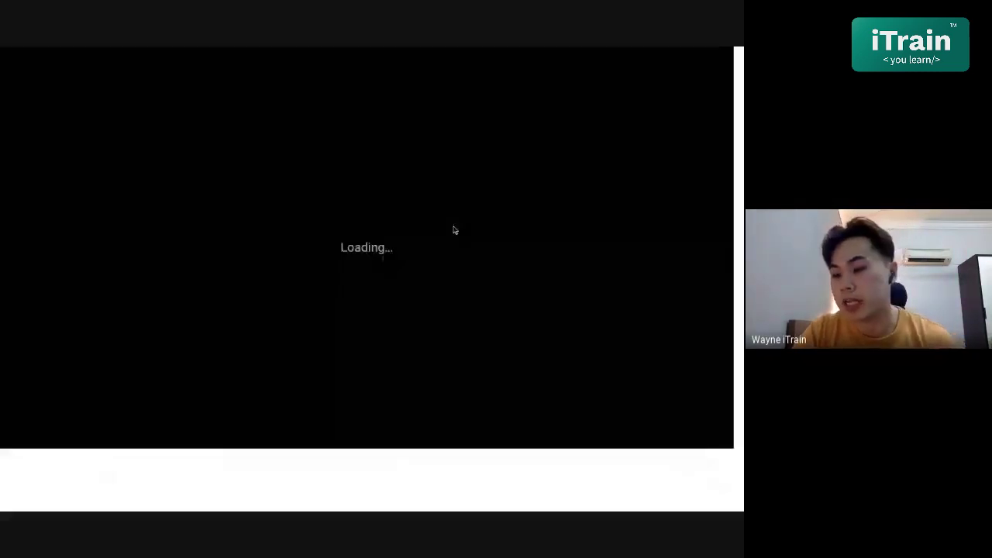